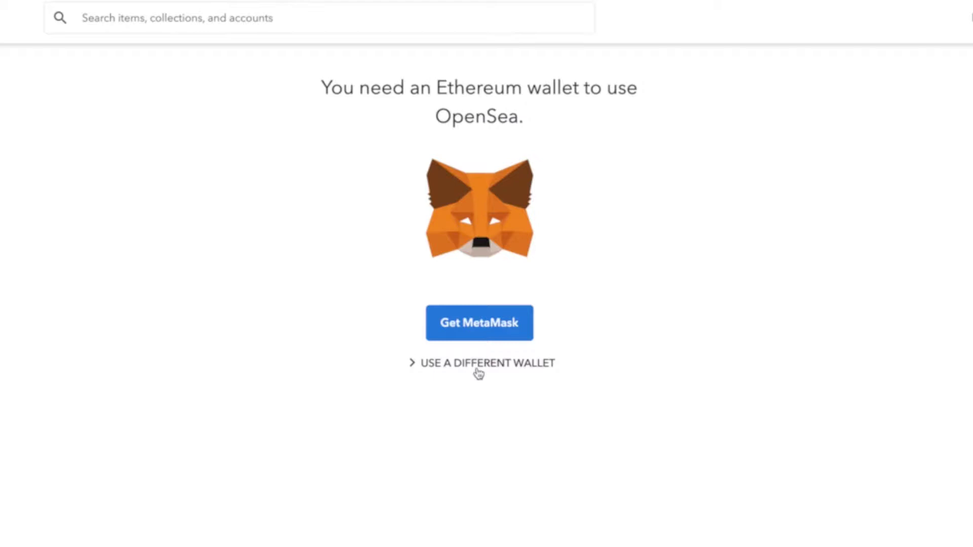
Install the MetaMask extension into Chrome from OpenSea's alternative wallet options
click(479, 374)
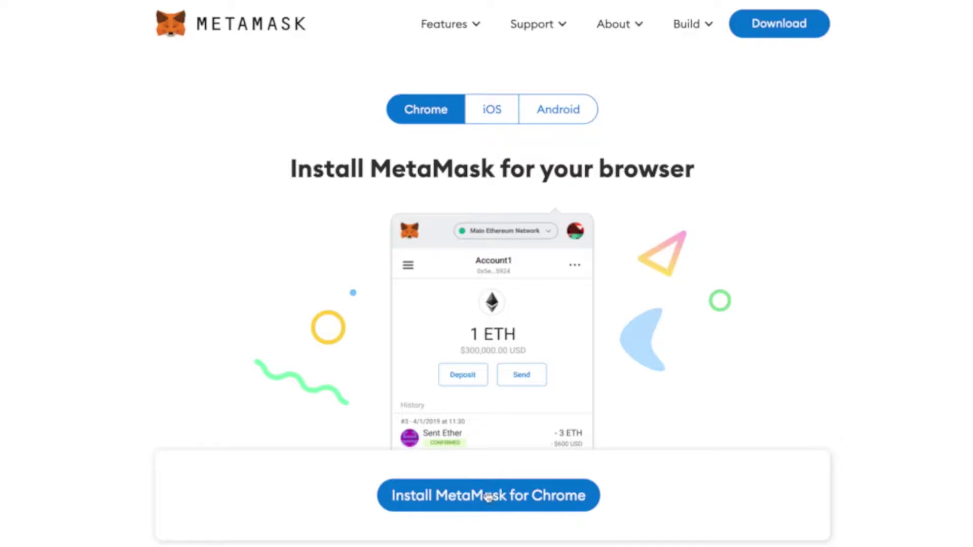
click(497, 495)
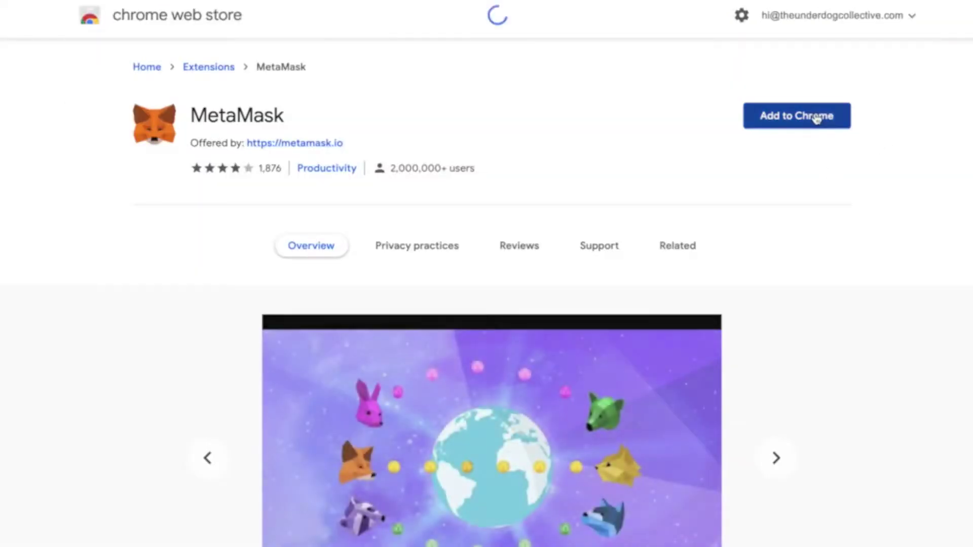
click(816, 118)
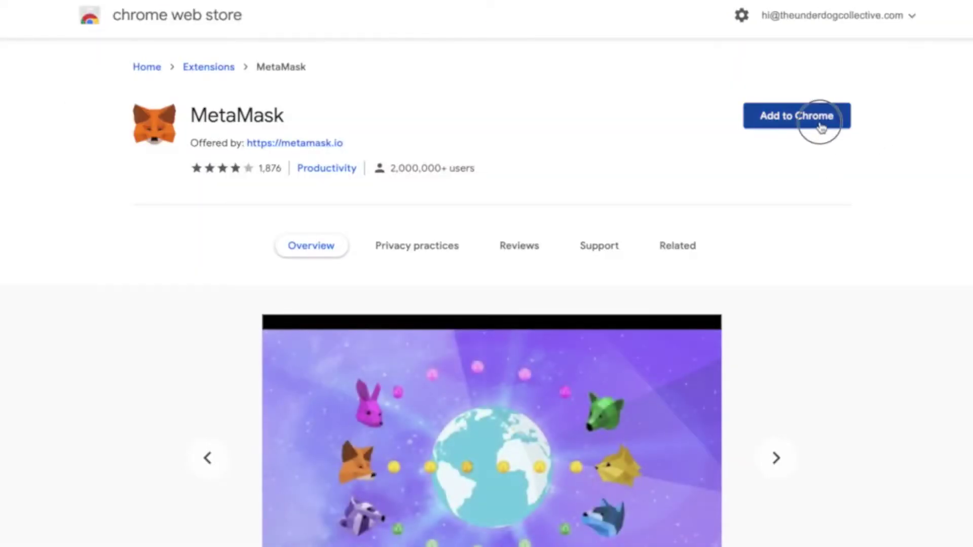
click(604, 138)
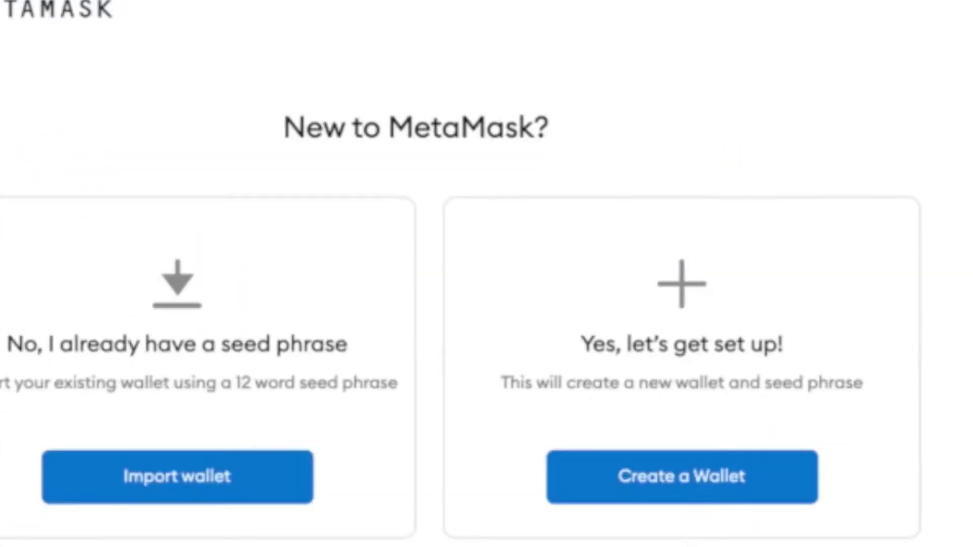
Create a password-protected MetaMask wallet, postponing phrase backup and dismissing the swap announcement
click(710, 465)
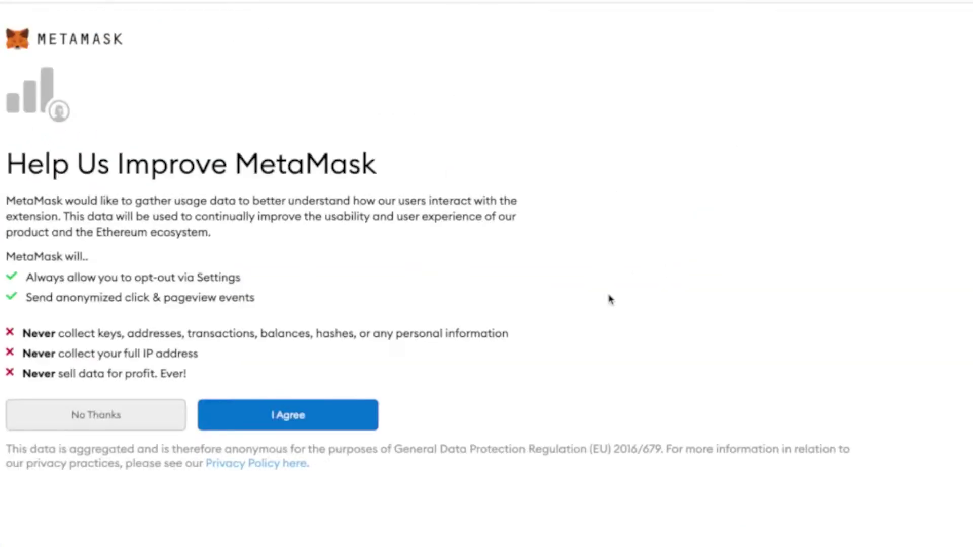
click(321, 422)
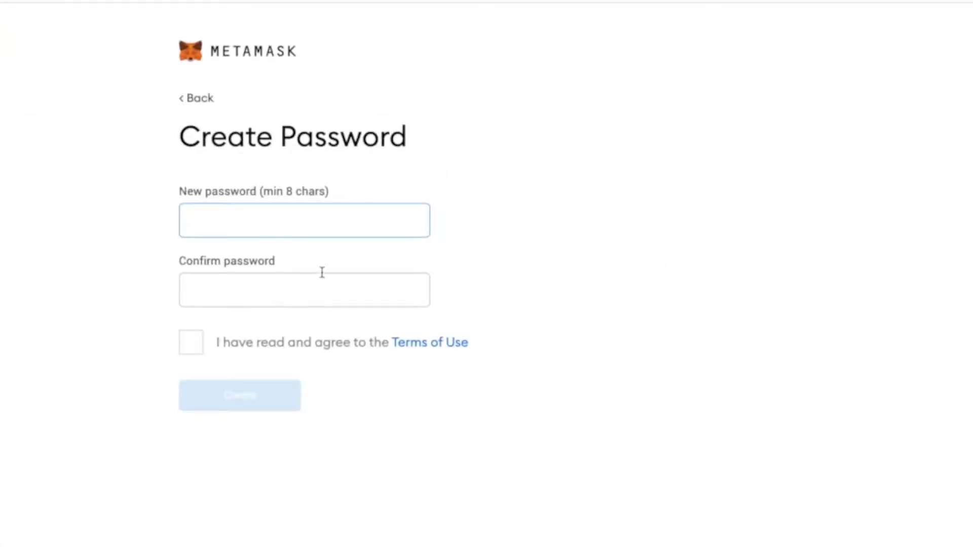
text(•)
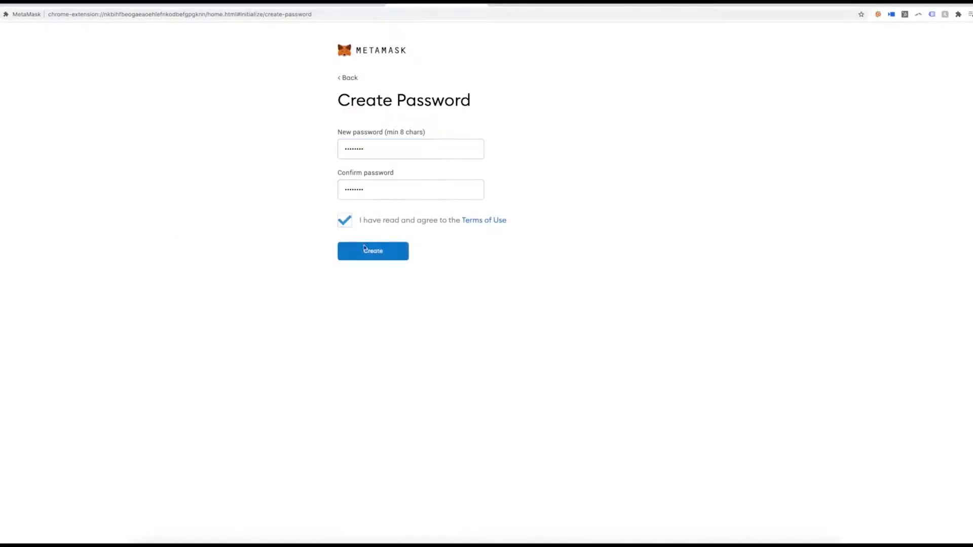
click(240, 411)
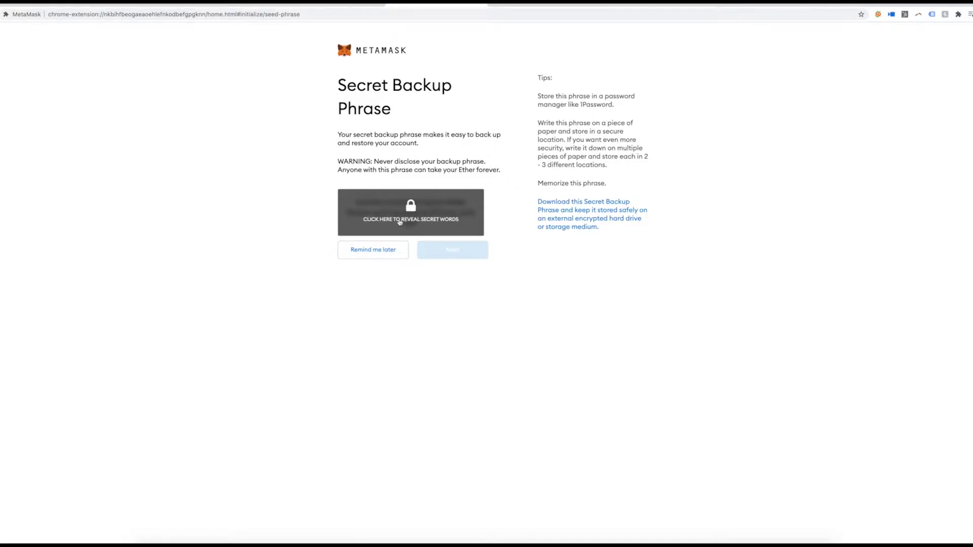
click(379, 256)
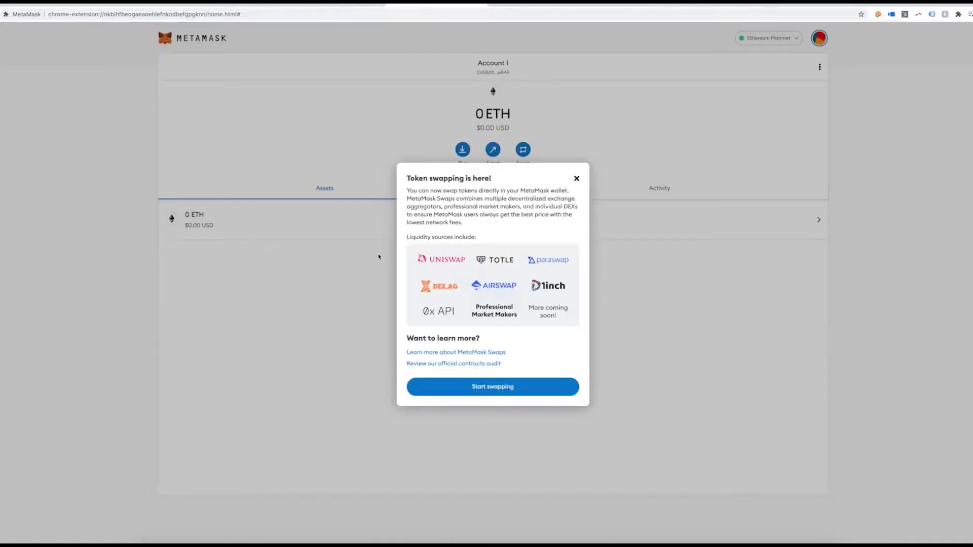
click(378, 256)
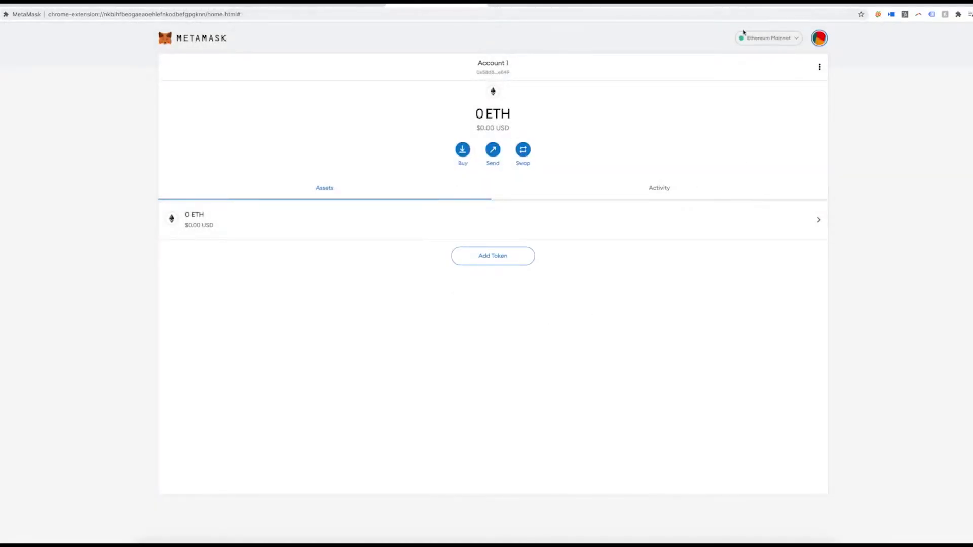
Unlock MetaMask with the wallet password and connect Account 1 to OpenSea
click(45, 3)
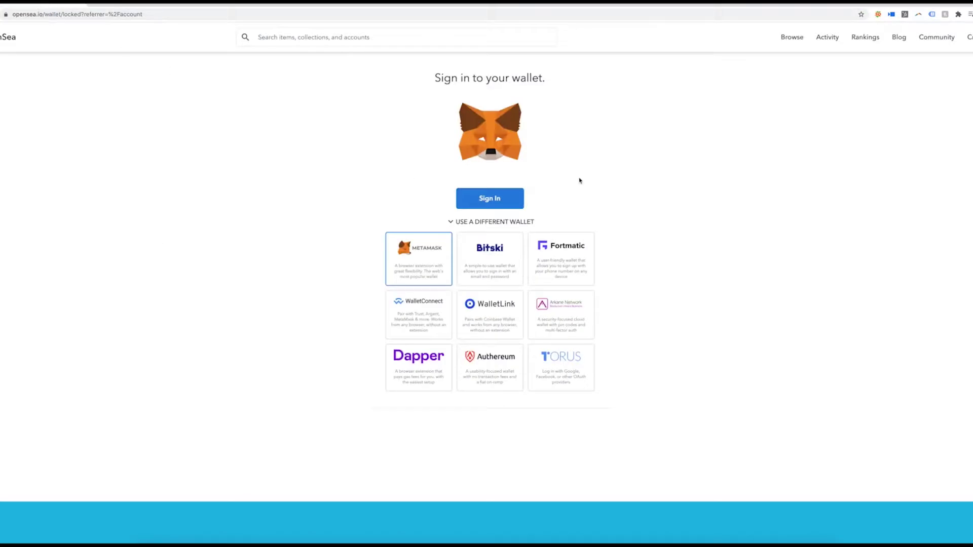
click(494, 198)
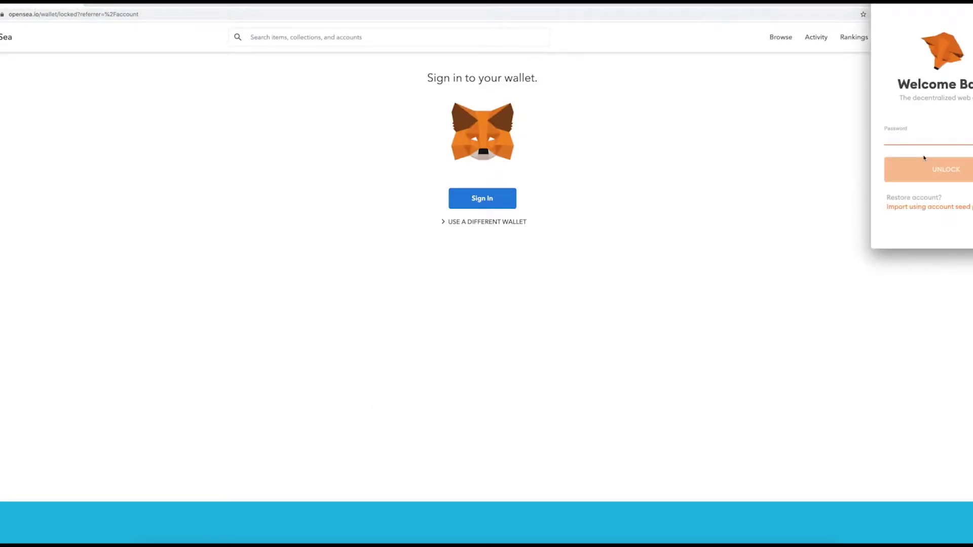
text(••••••)
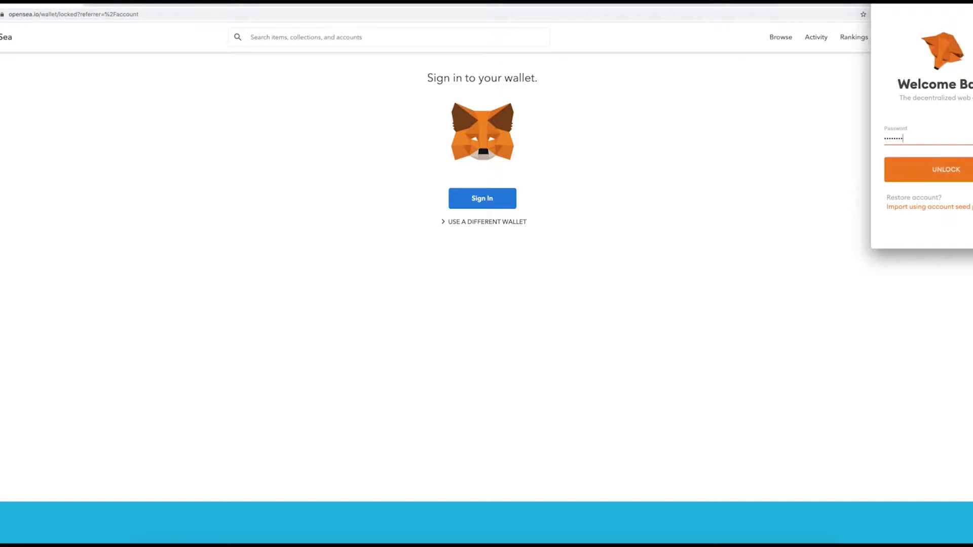
key(Return)
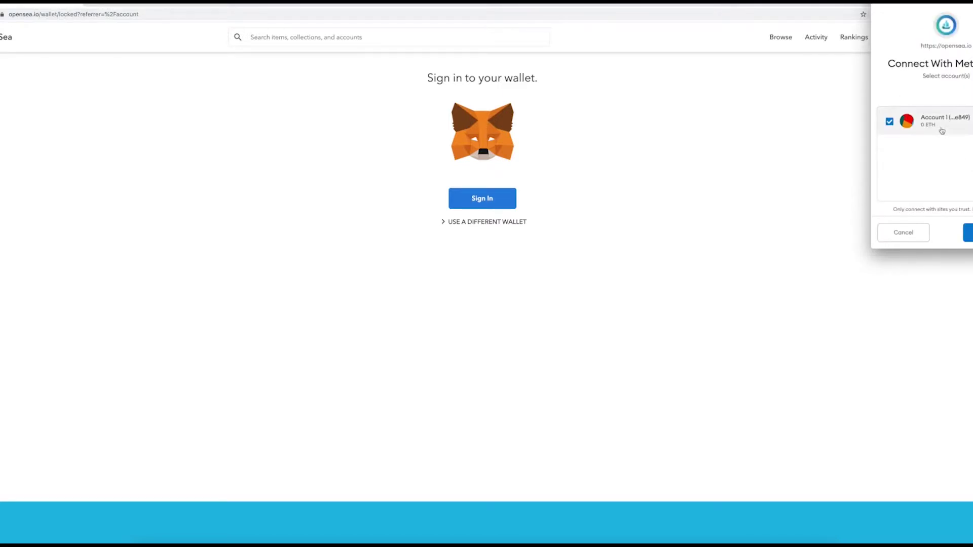
click(889, 122)
click(889, 122)
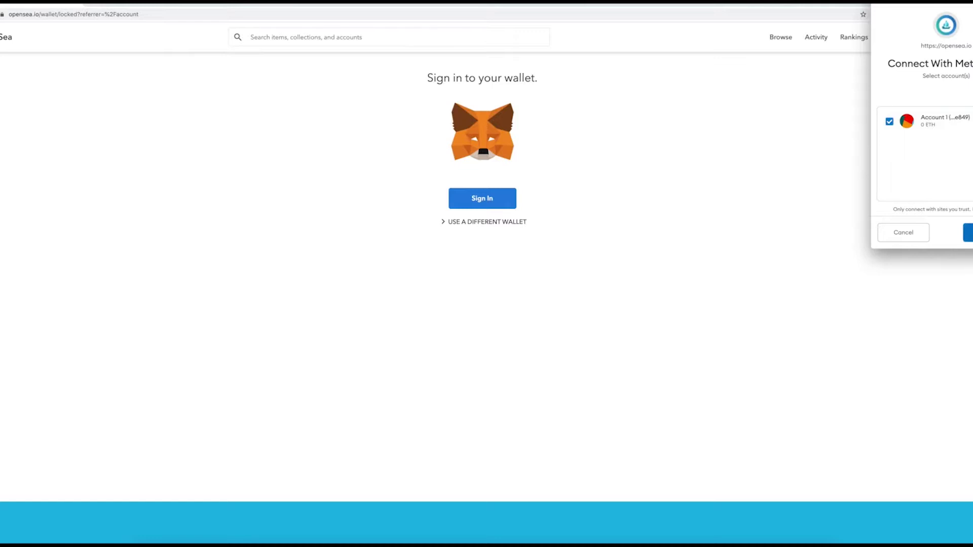
click(967, 233)
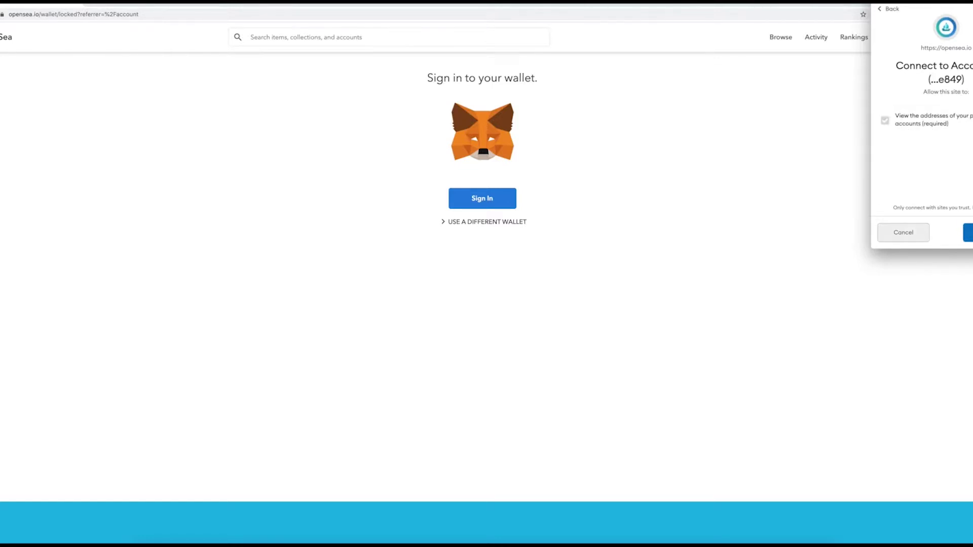
click(968, 232)
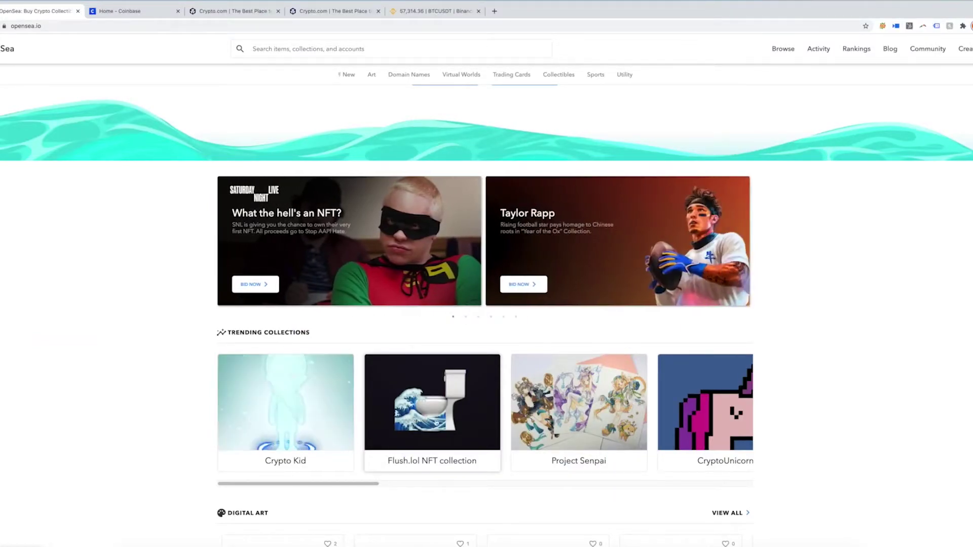
Browse new listings to the 0.25 ETH arcreactor mats CryptoKitty and highlight its dollar price
click(368, 412)
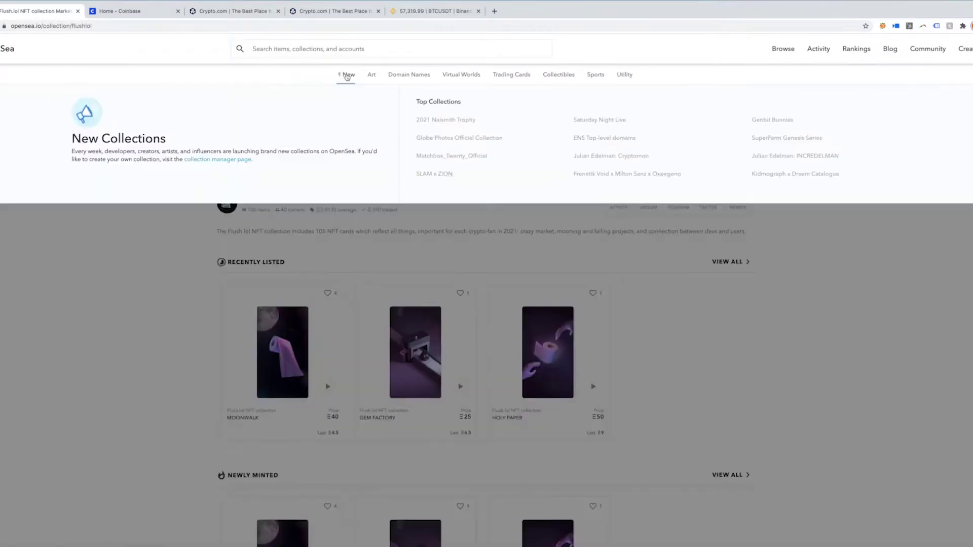
click(344, 74)
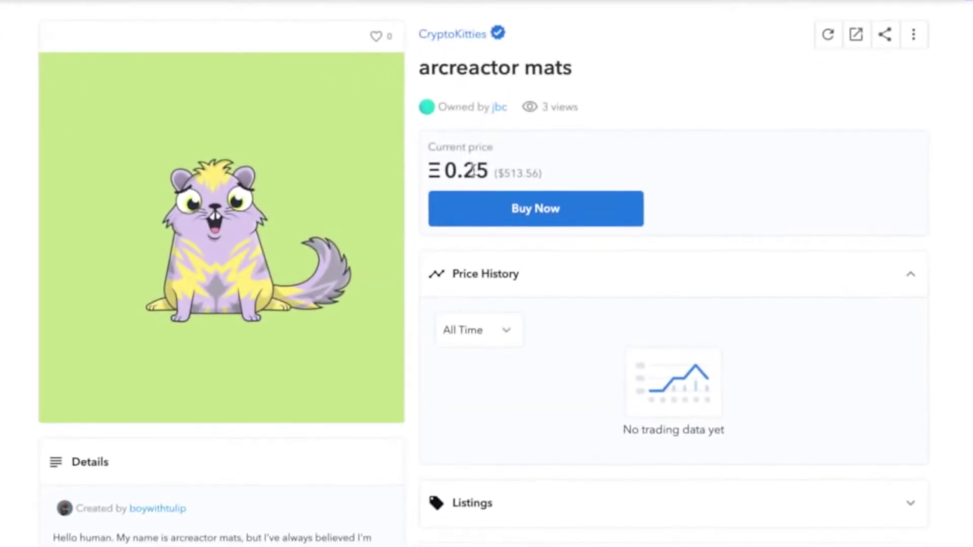
drag(540, 172, 496, 171)
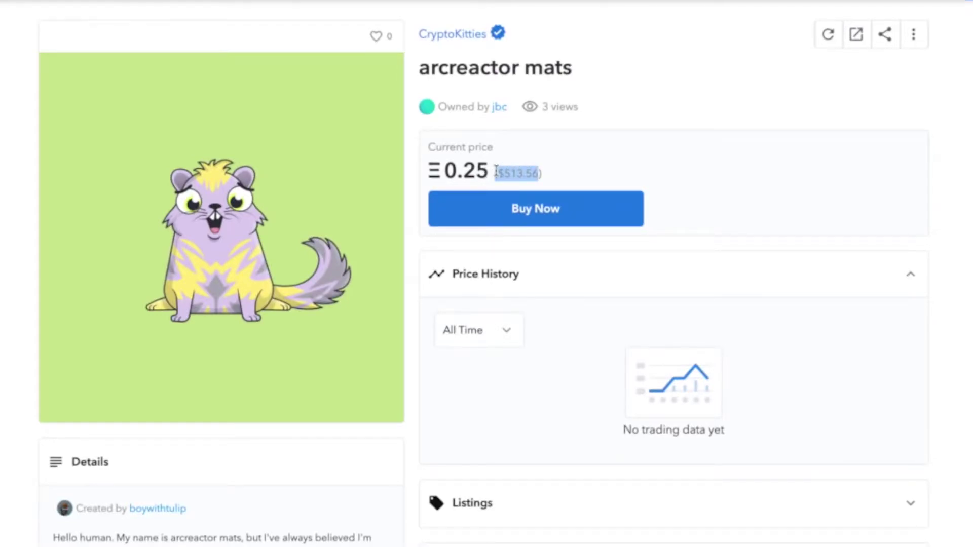
Re-highlight the listing's $513.56 dollar price
click(540, 173)
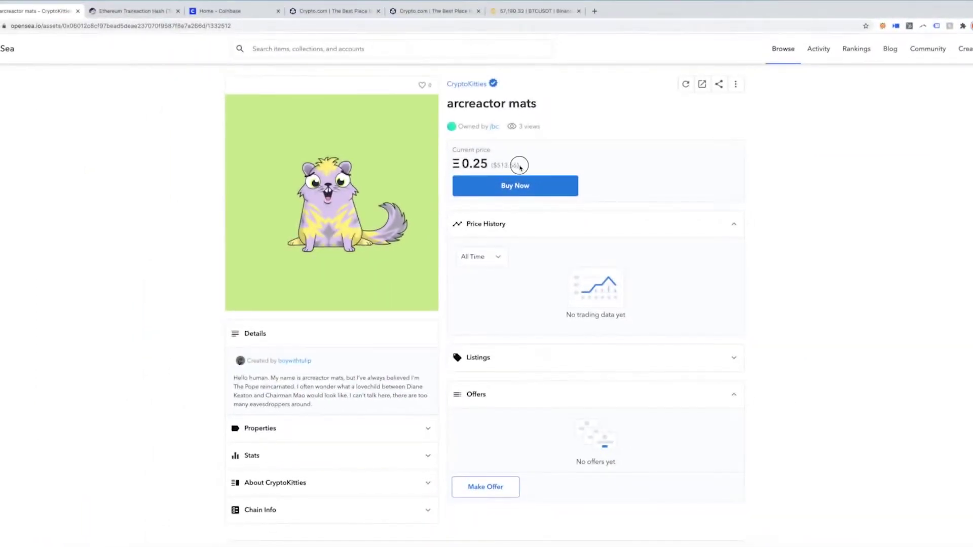
drag(520, 167, 491, 171)
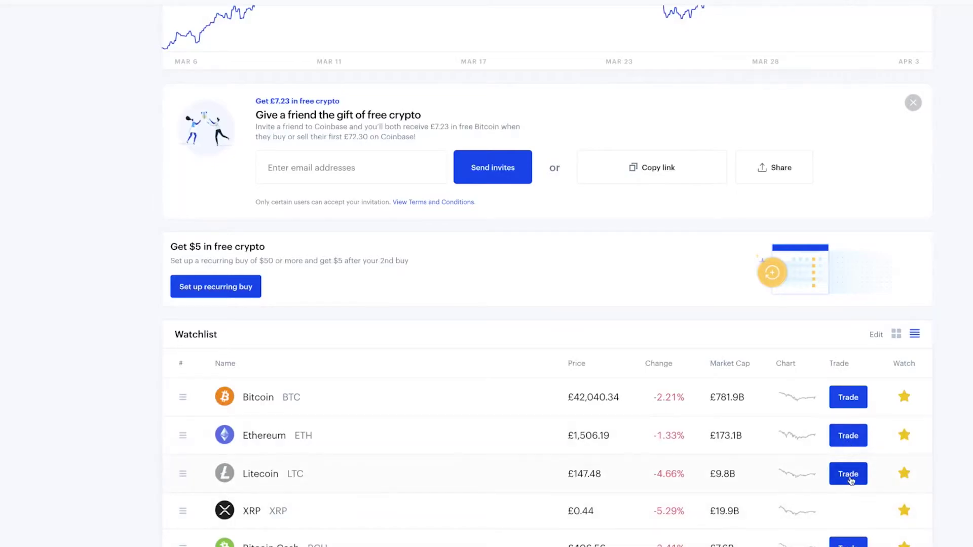
In Ethereum's trade window, try Convert, return to Buy, and enter £100
click(847, 437)
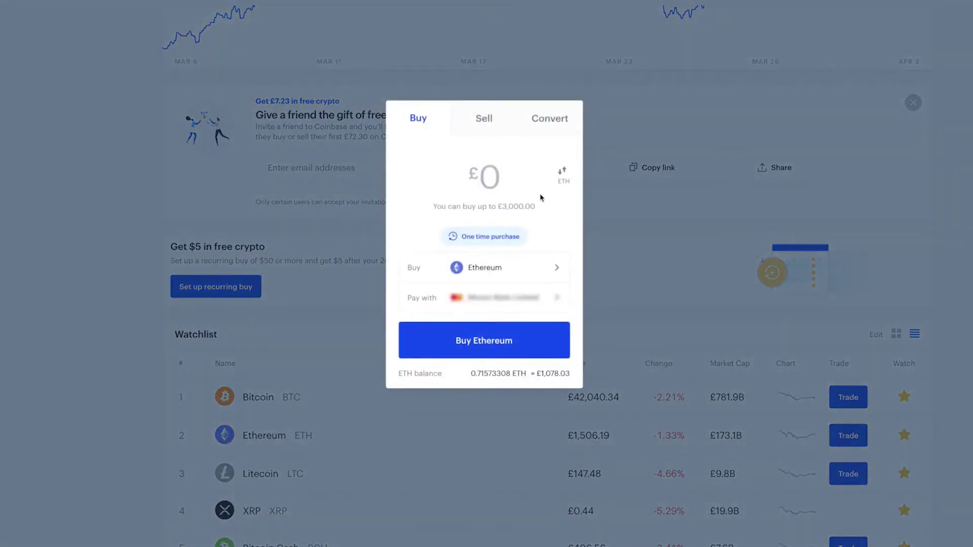
click(551, 124)
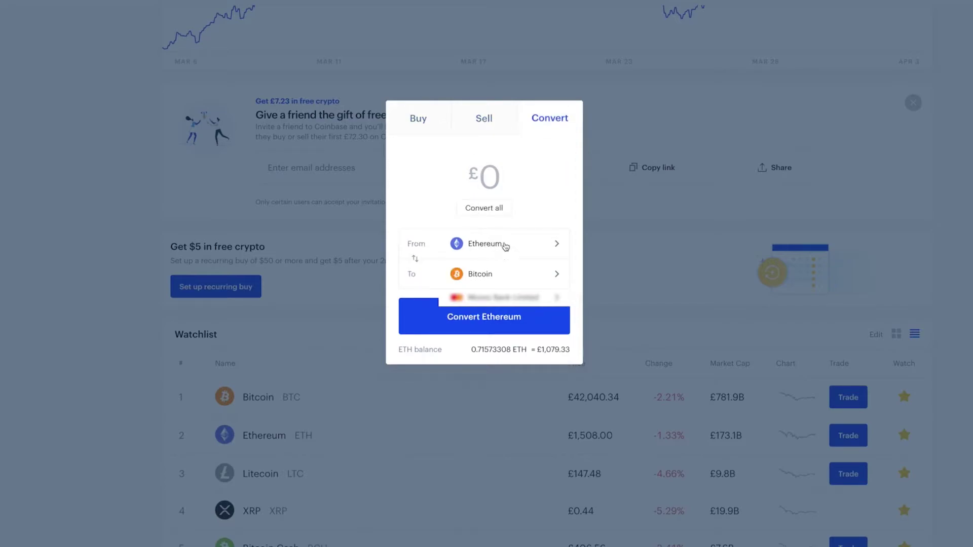
click(416, 118)
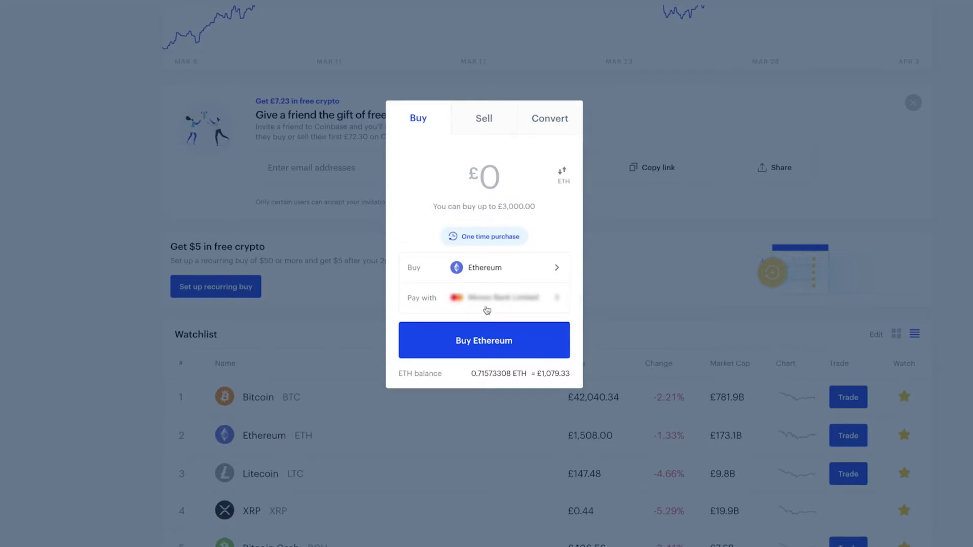
click(506, 155)
text(100)
click(479, 320)
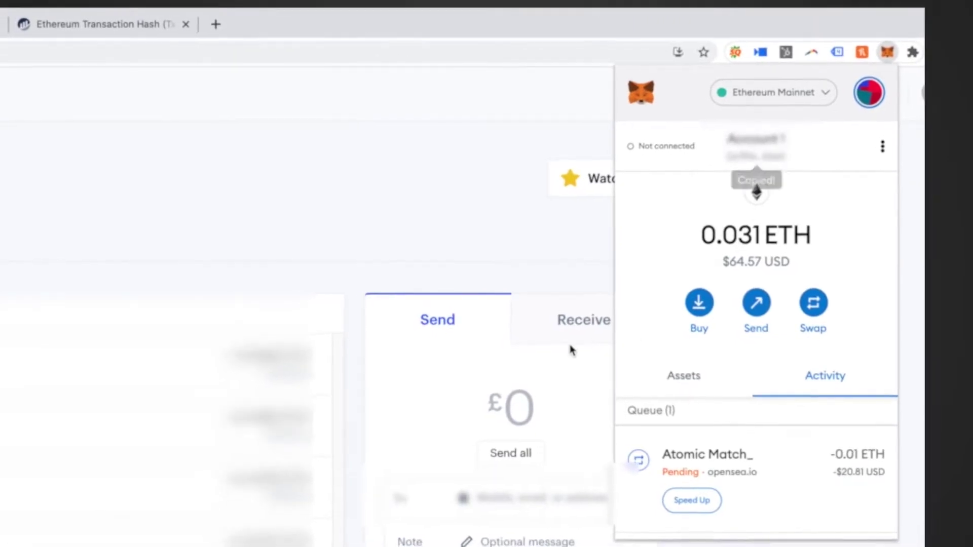
Fill the send form with the pasted MetaMask address, note 'Metamask' and £100, then review
click(569, 349)
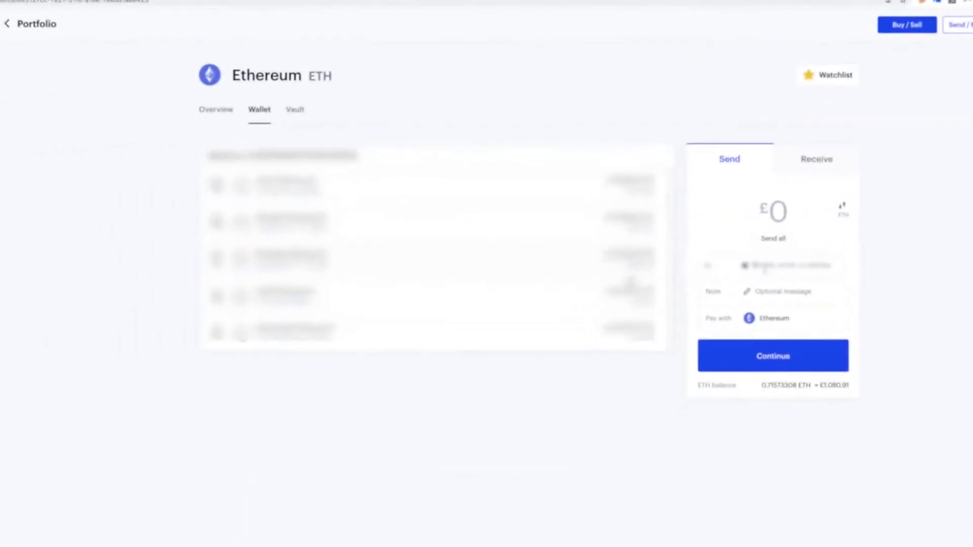
key(ctrl+v)
click(821, 294)
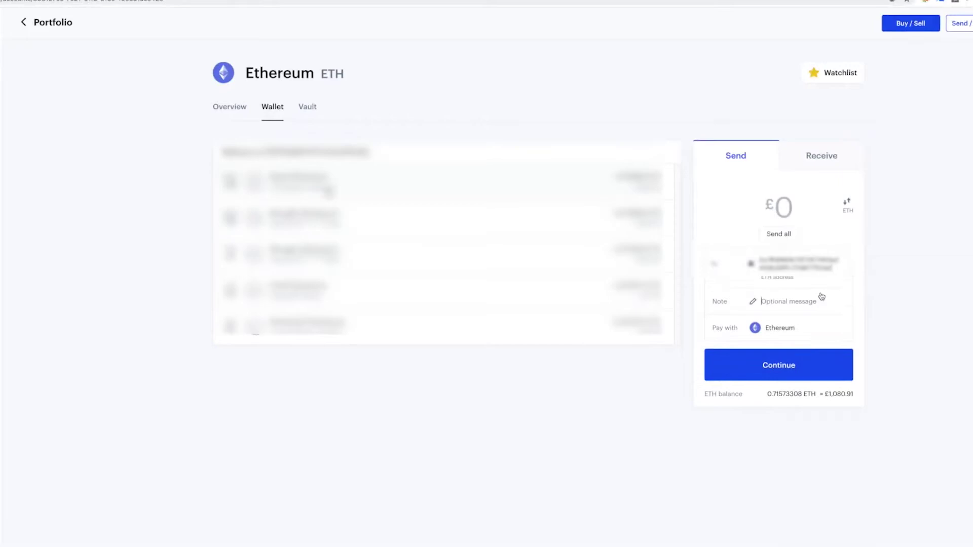
text(Metamask)
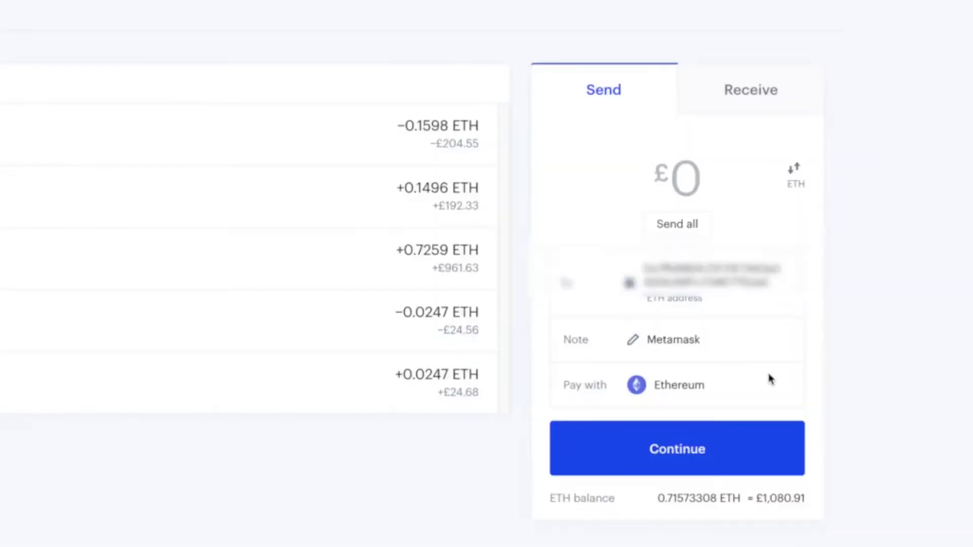
click(682, 205)
text(100)
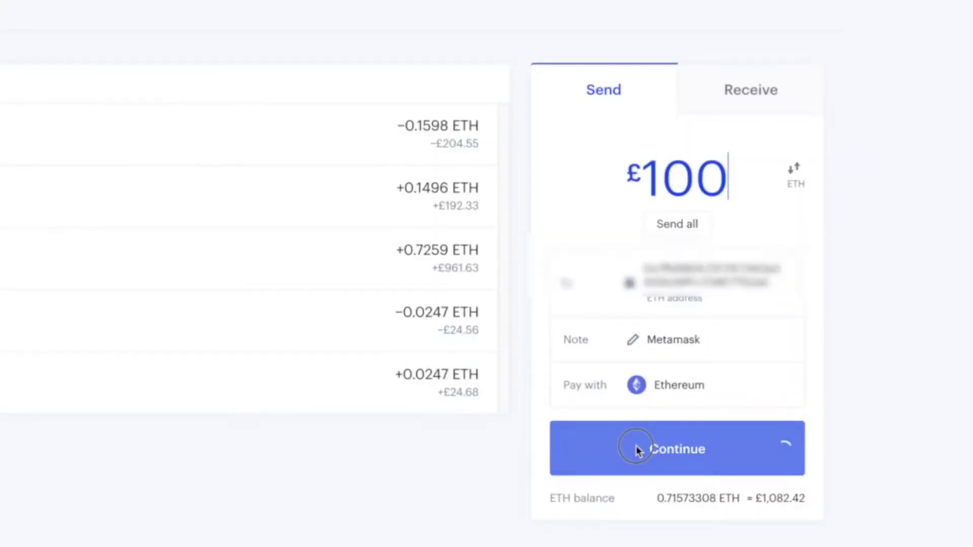
click(637, 453)
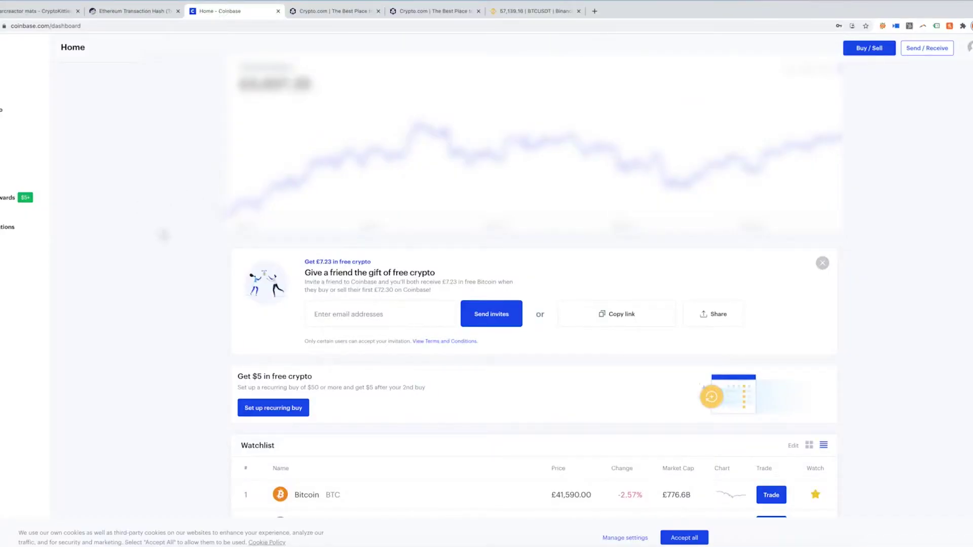
scroll(172, 330, down, 10)
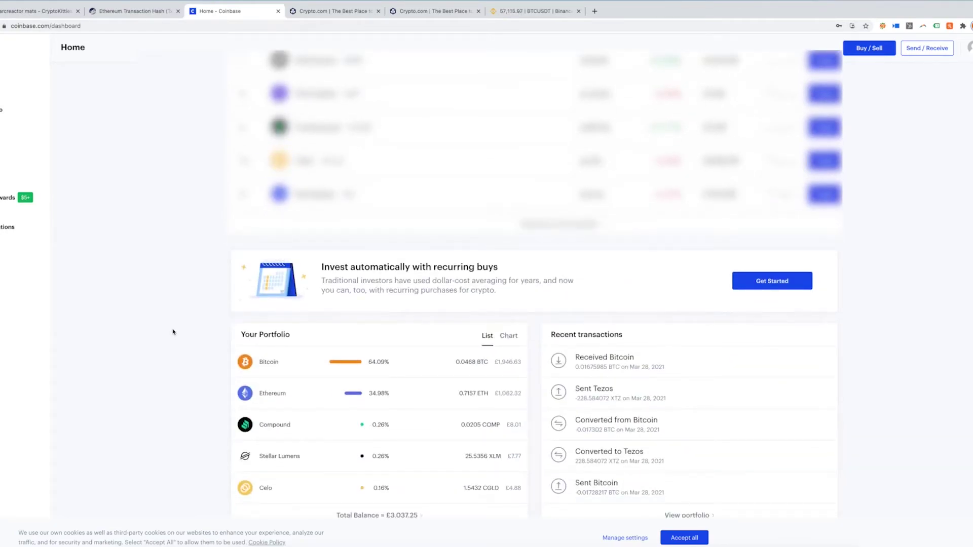
scroll(172, 332, up, 5)
scroll(173, 332, down, 3)
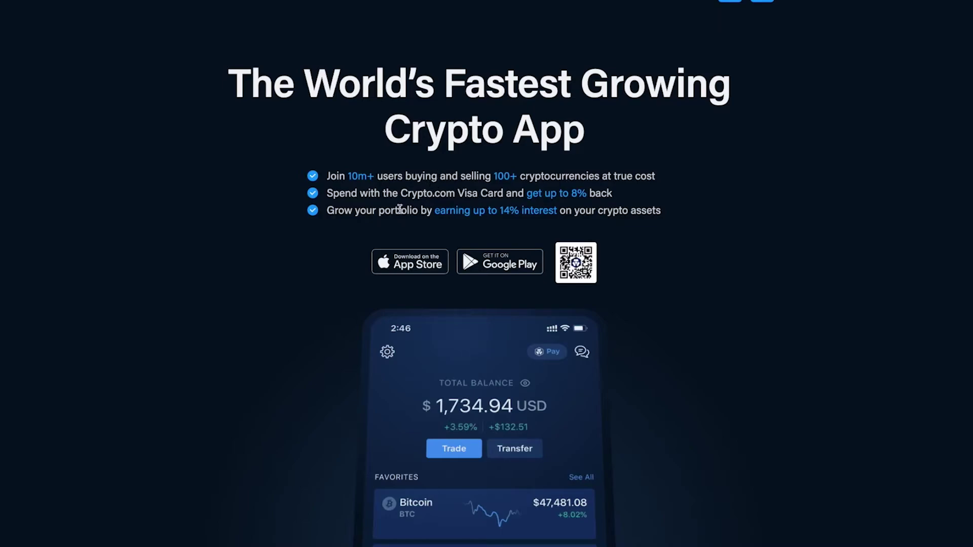
scroll(403, 228, down, 3)
scroll(237, 277, down, 4)
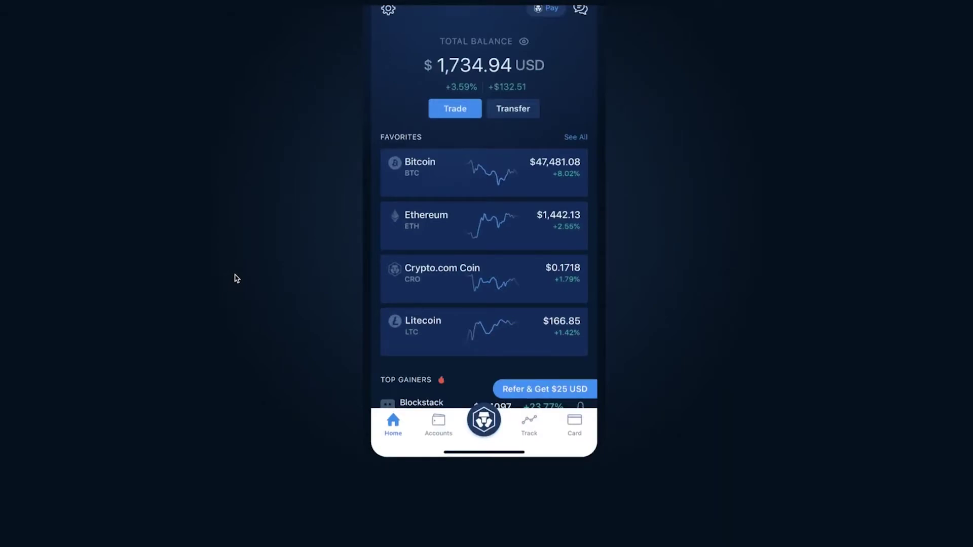
scroll(236, 277, down, 8)
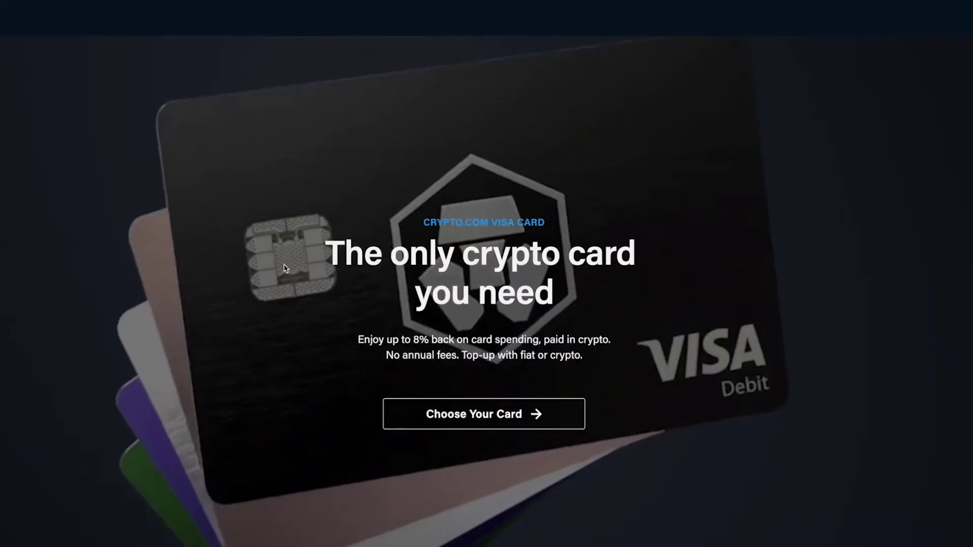
scroll(293, 276, down, 10)
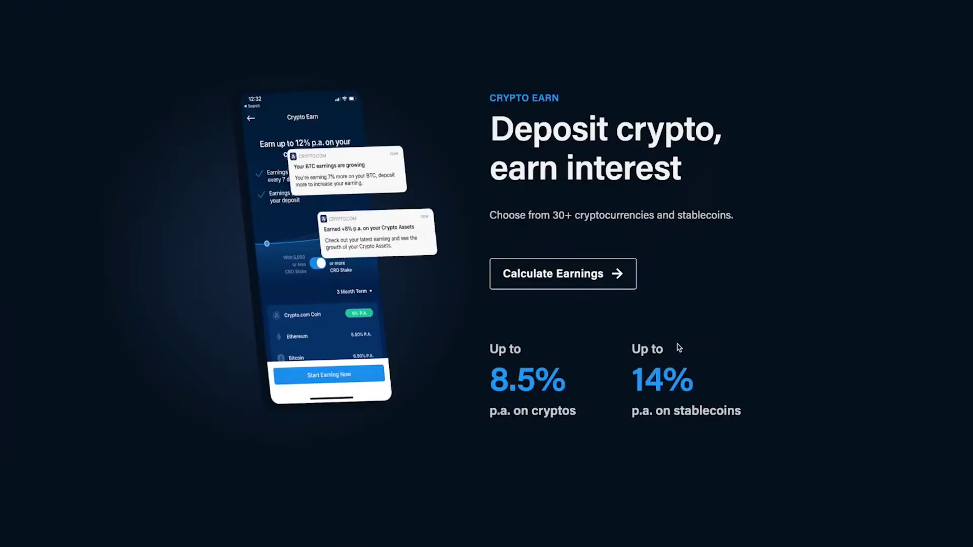
scroll(612, 374, down, 15)
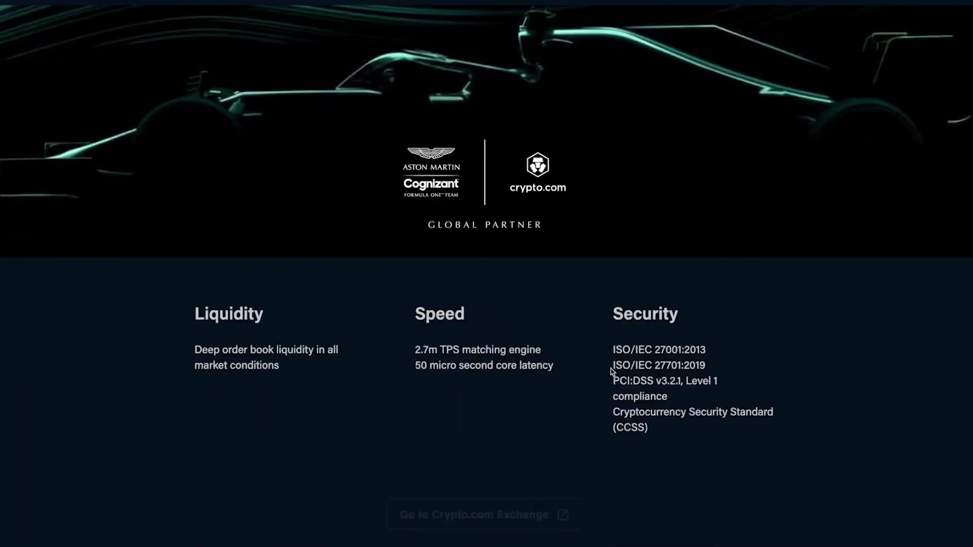
scroll(613, 370, up, 10)
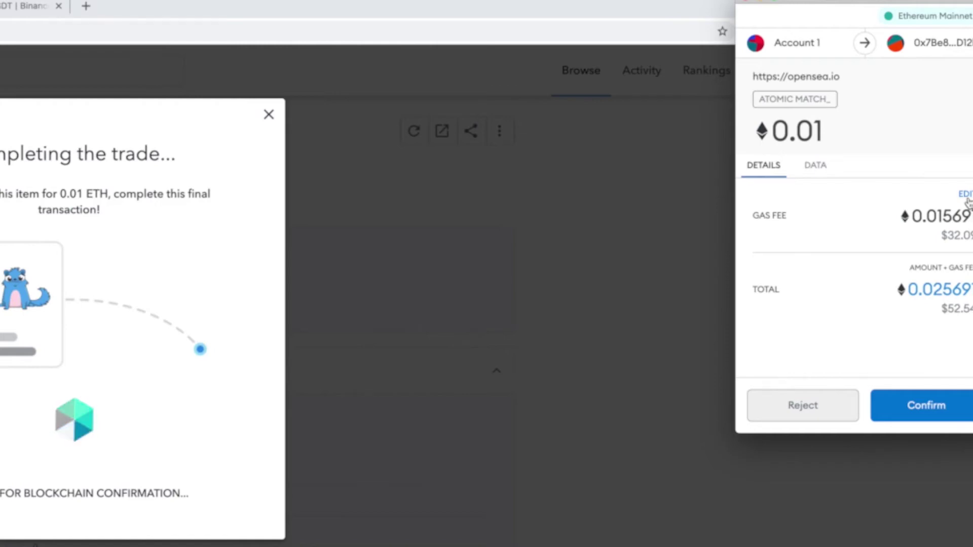
Pick the slow gas option, then lower the advanced gas price step by step toward 59 GWEI
click(965, 195)
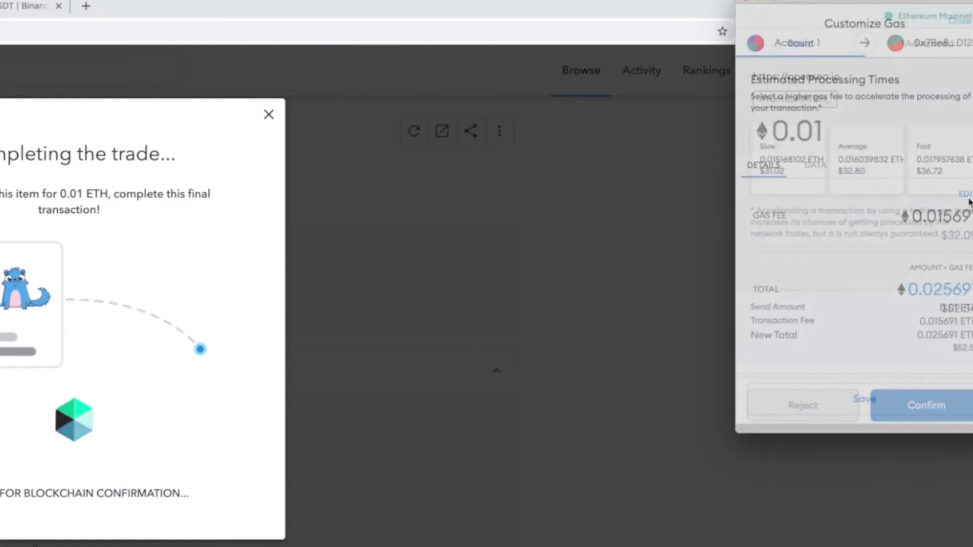
click(777, 175)
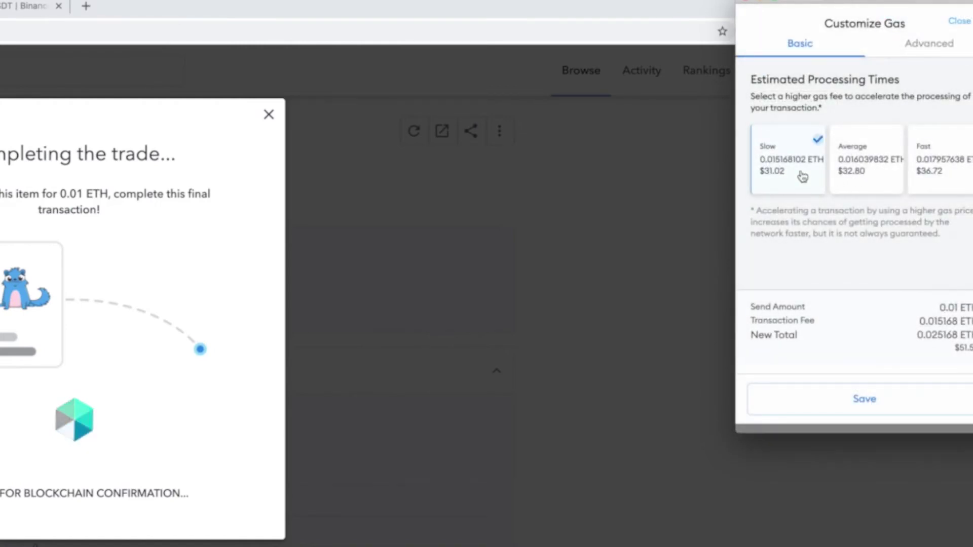
click(915, 49)
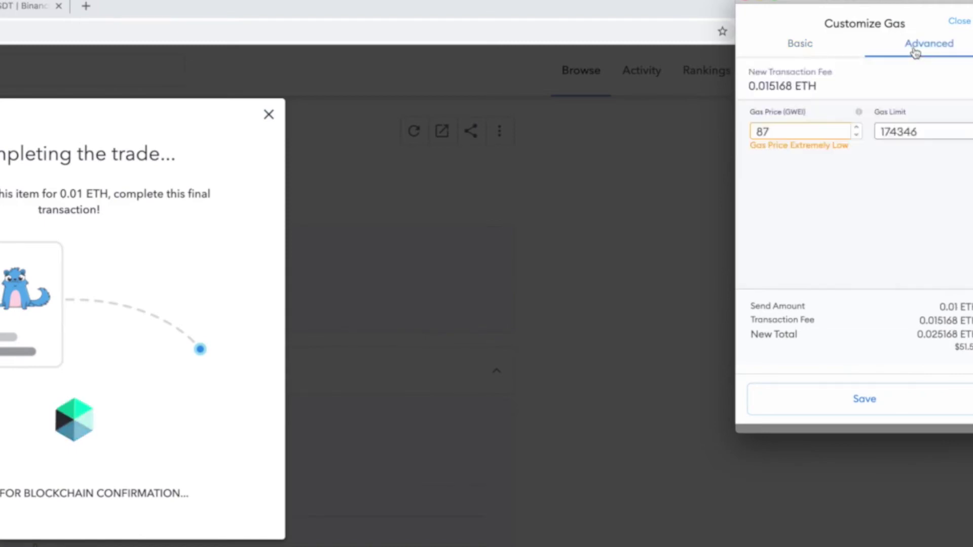
click(856, 136)
click(855, 136)
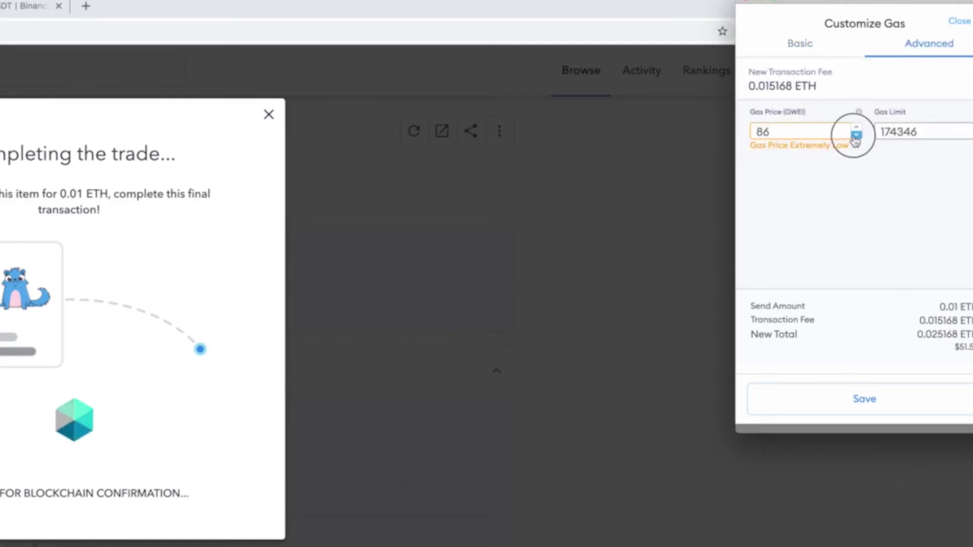
click(856, 136)
click(855, 136)
click(856, 135)
click(856, 136)
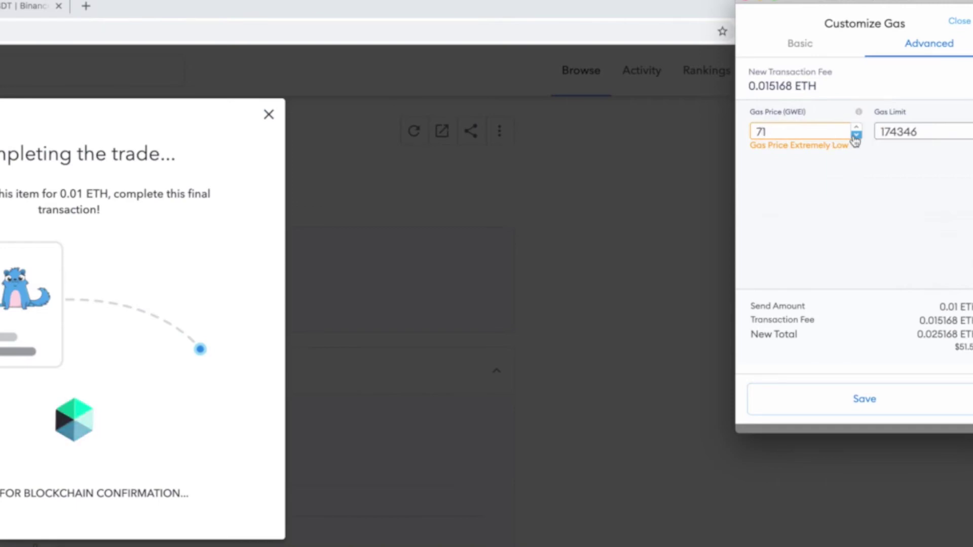
click(855, 136)
click(856, 136)
click(855, 136)
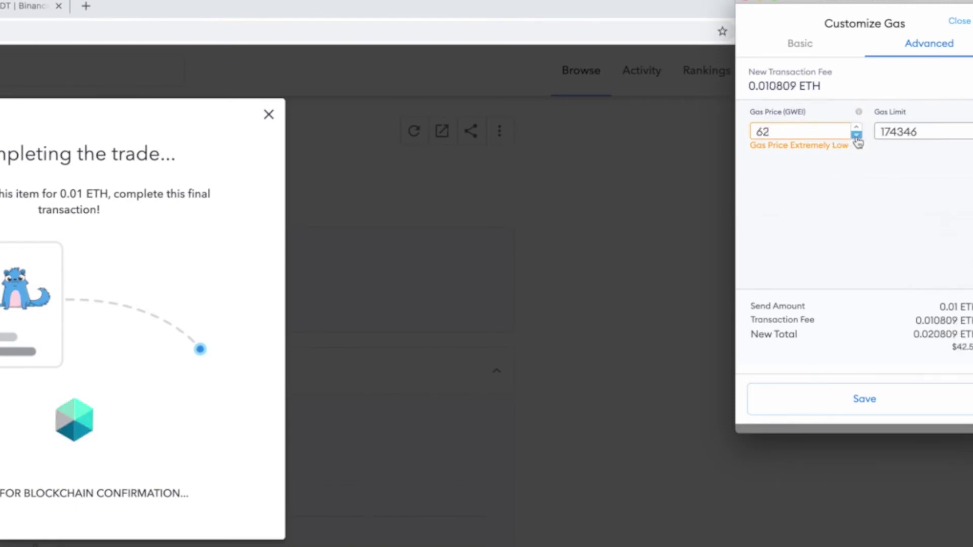
click(856, 136)
click(856, 135)
click(856, 136)
Replace the advanced gas price with 10 GWEI
click(801, 44)
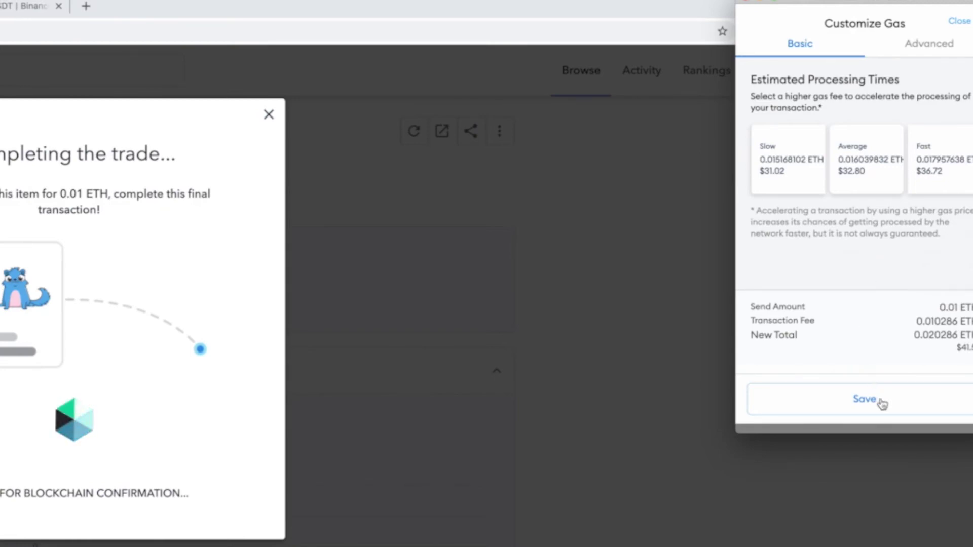
click(917, 44)
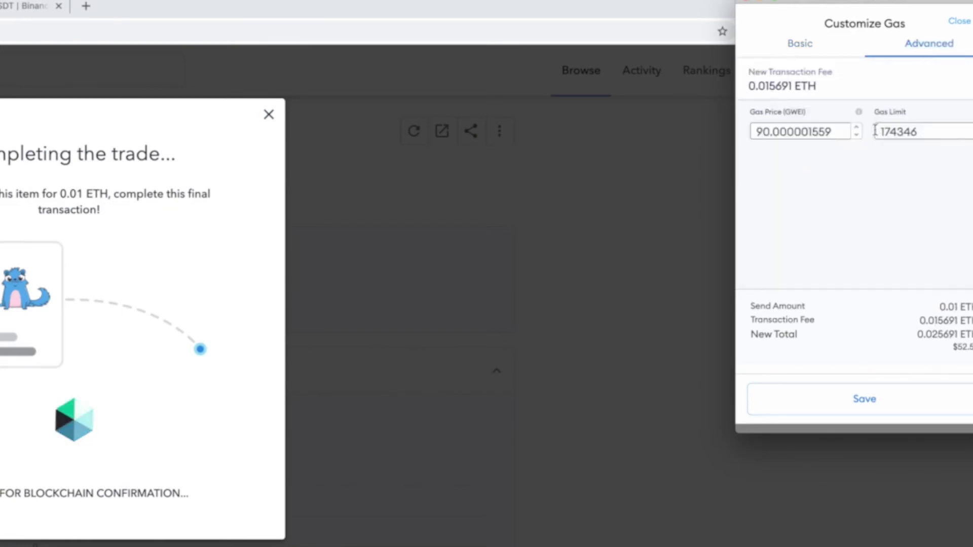
double_click(828, 132)
text(10)
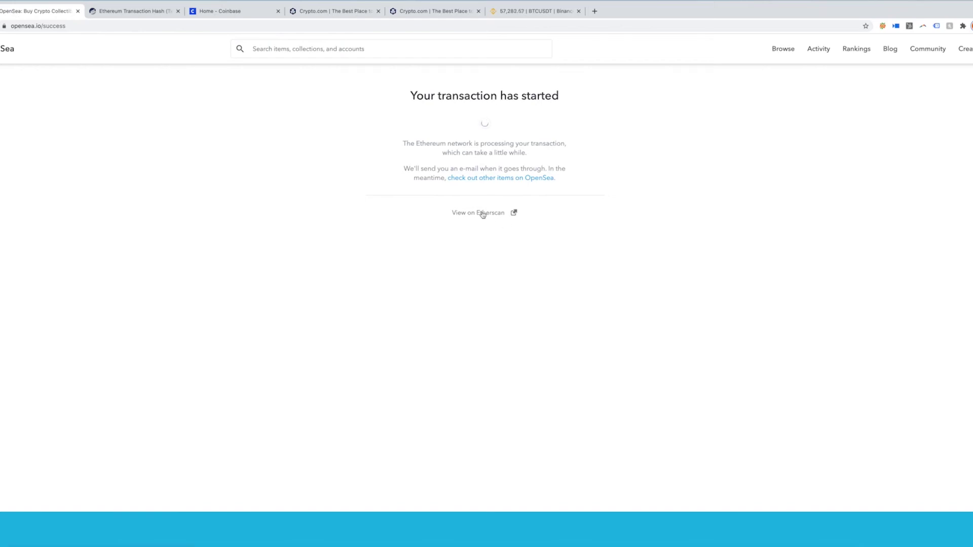
Open MetaMask's Activity and inspect the pending Atomic Match_ -0.01 ETH transaction details
click(963, 25)
click(886, 102)
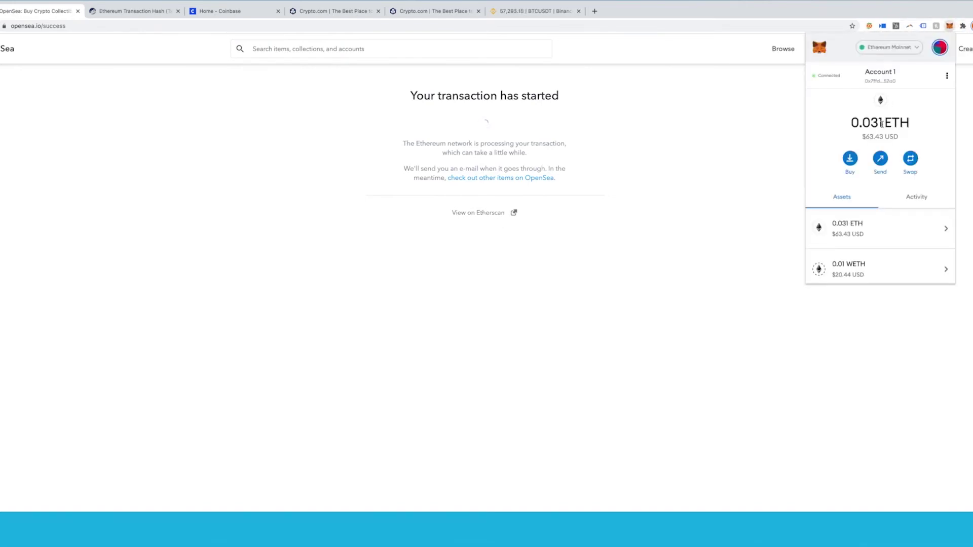
click(915, 197)
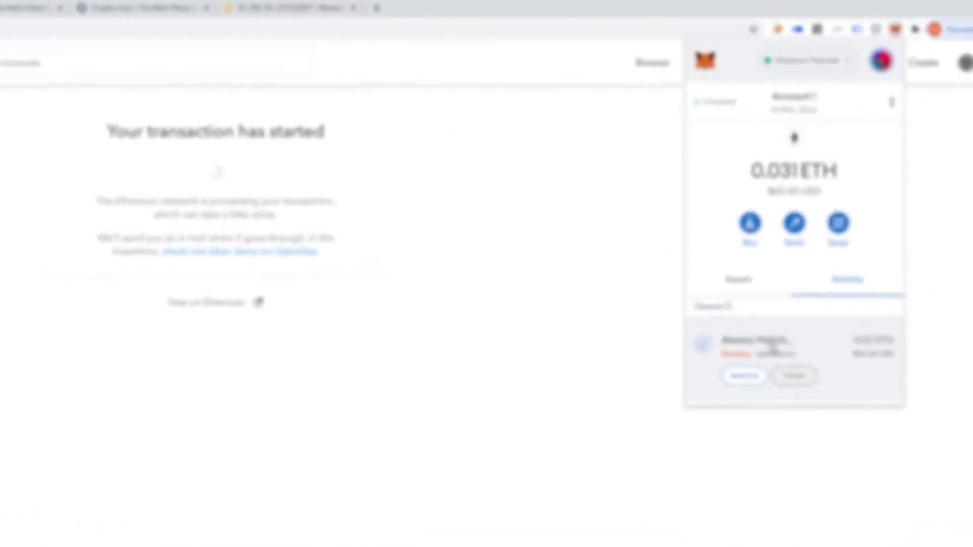
click(772, 348)
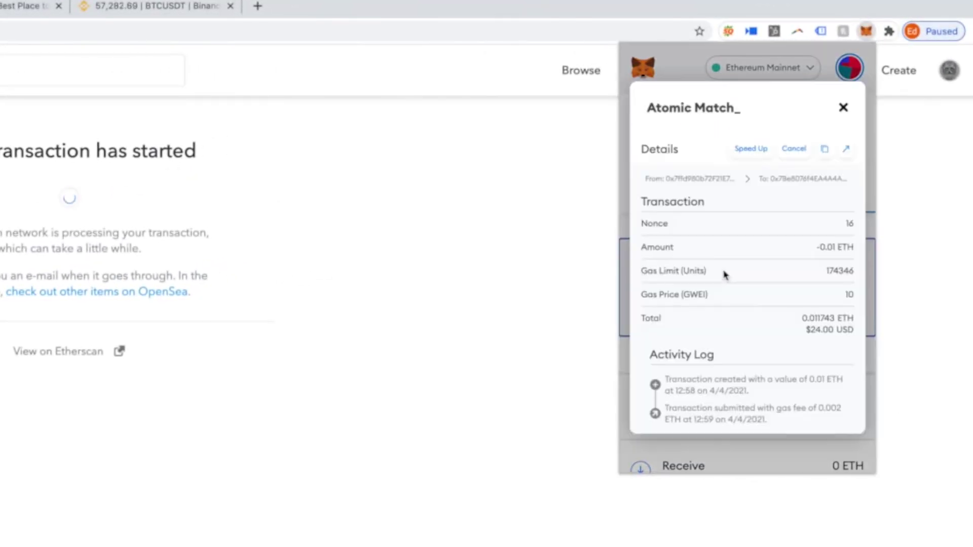
key(Escape)
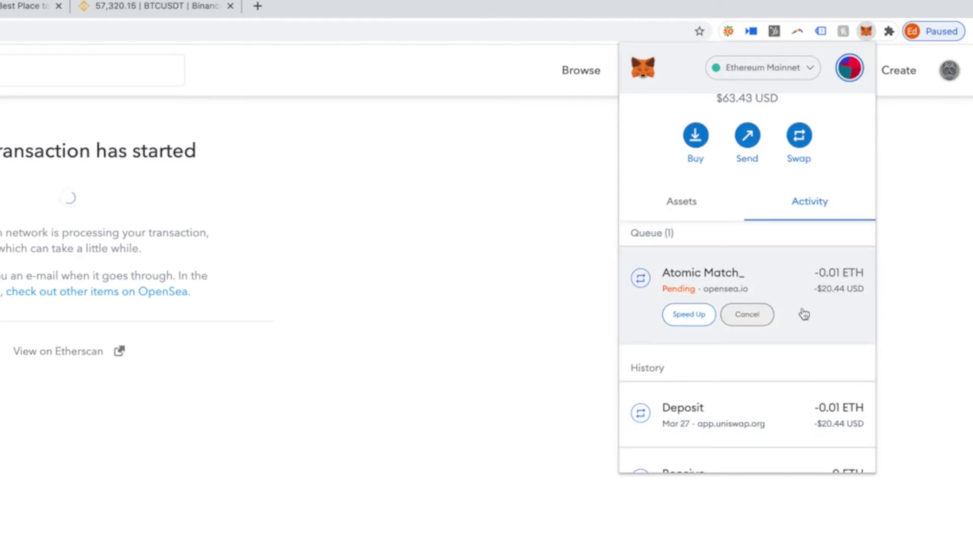
Cancel the pending Atomic Match_ purchase, accepting the 0.000231 ETH cancellation fee
click(754, 315)
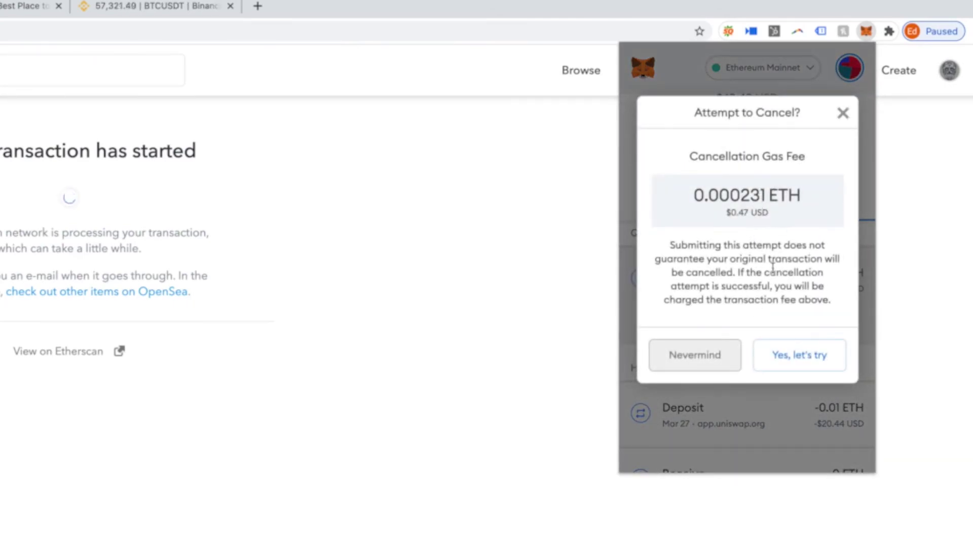
click(789, 358)
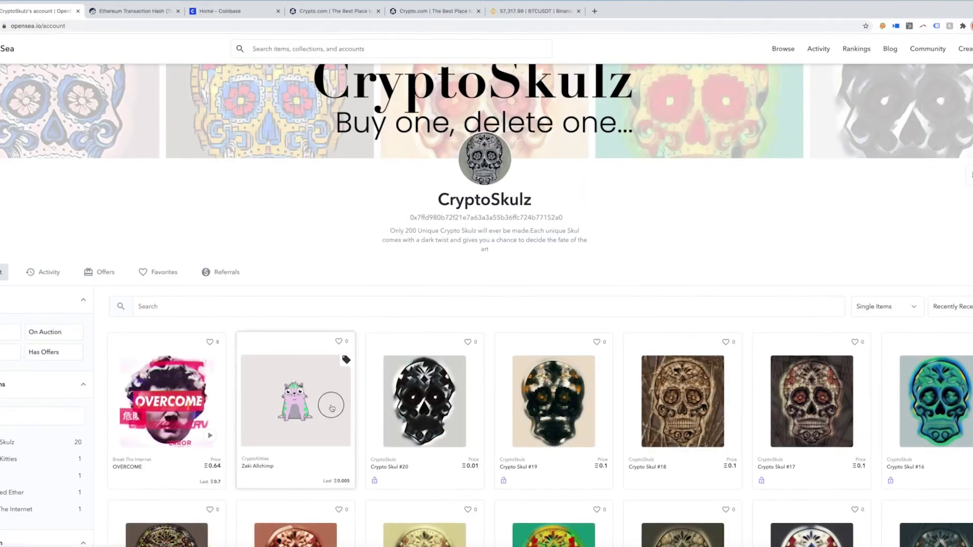
Open Zaki Allchimp's page, view the highest-bid auction sell option, and review its 0.005 ETH sale history
click(330, 405)
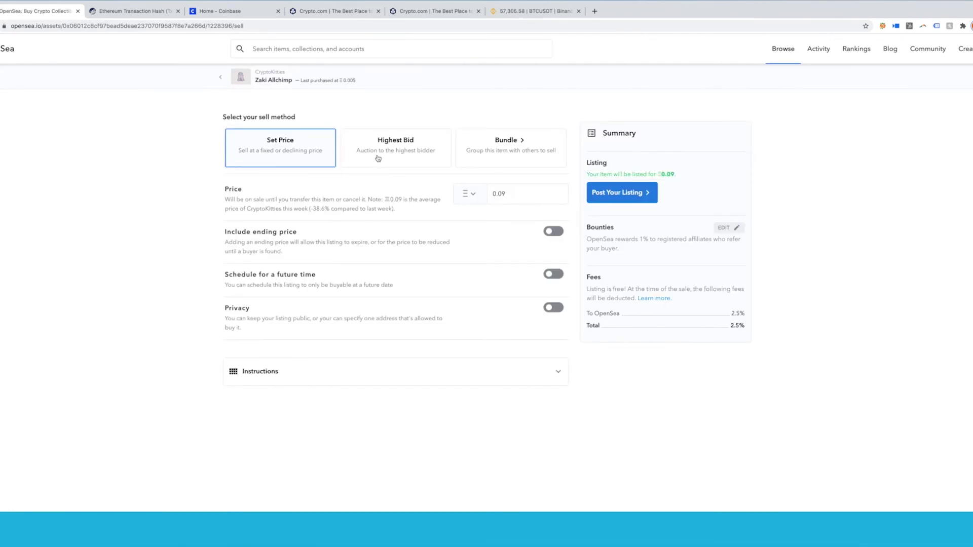
click(411, 154)
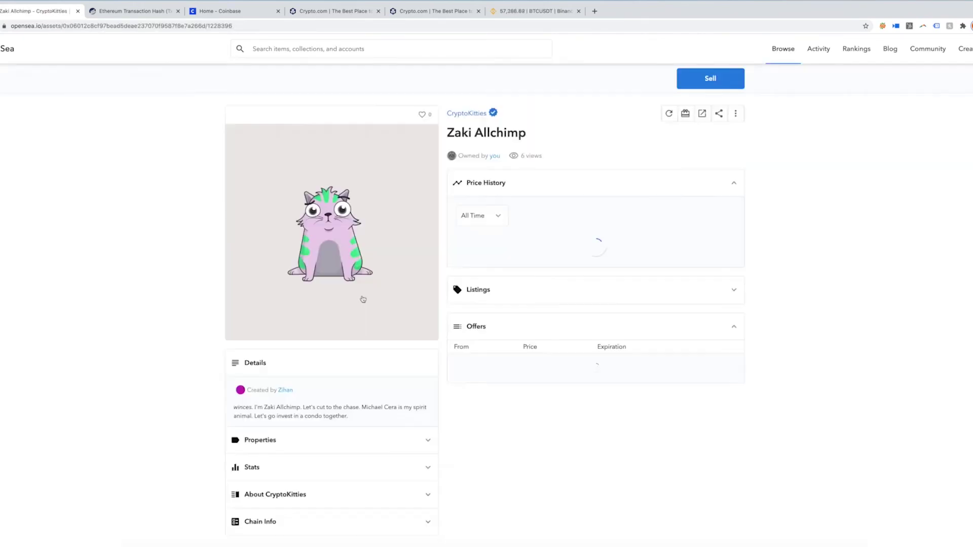
scroll(361, 297, down, 4)
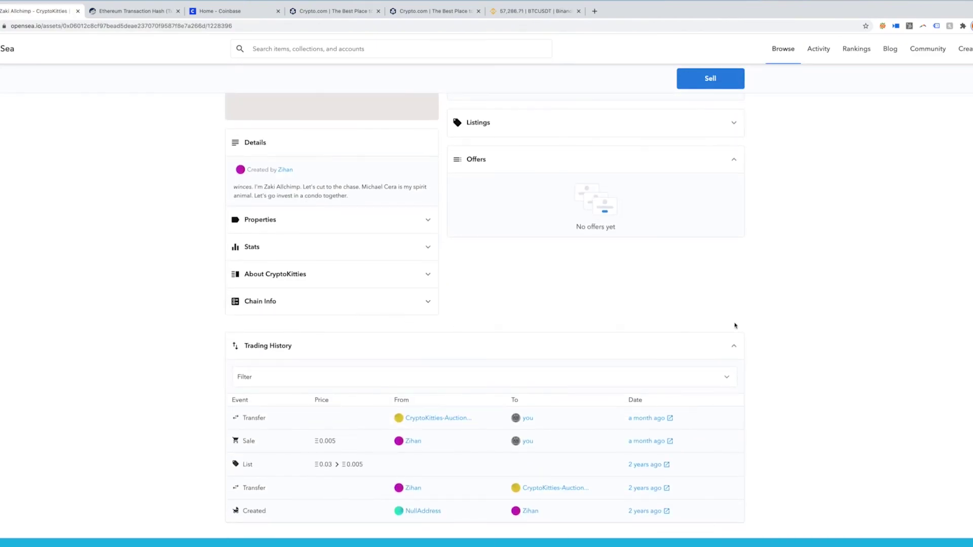
scroll(616, 333, up, 3)
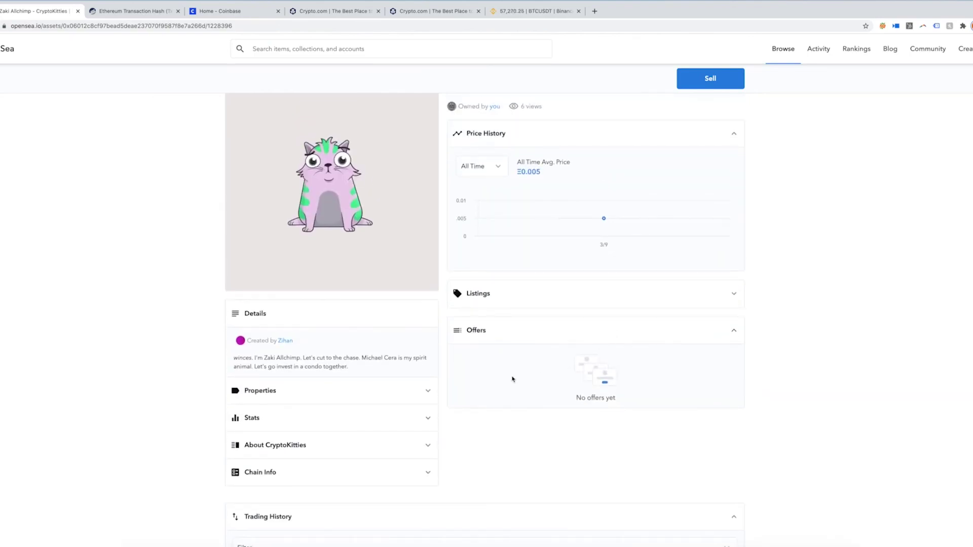